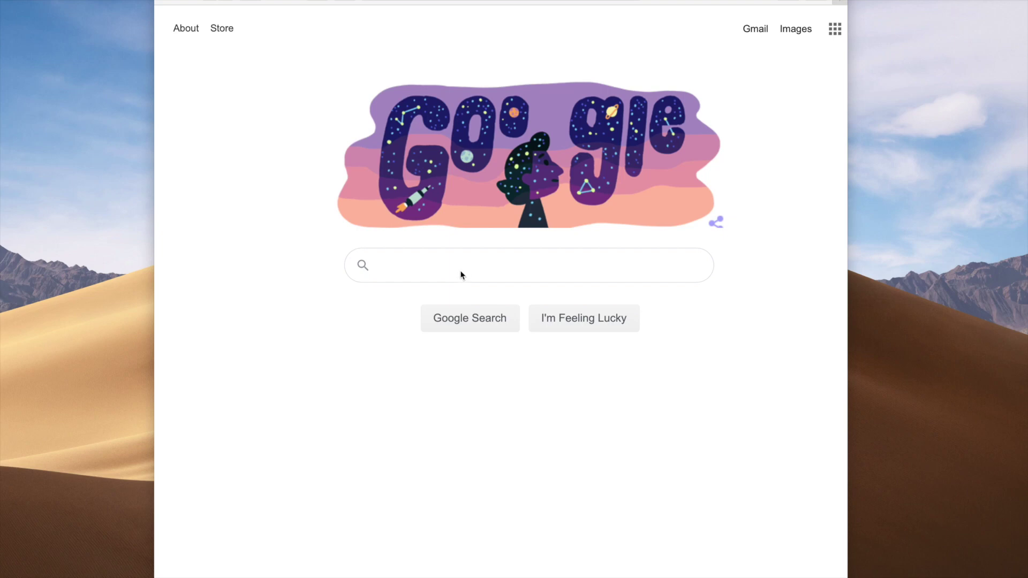
# Search Google for 'raspberry pi downloads' by picking it from the autocomplete suggestions
pyautogui.click(461, 270)
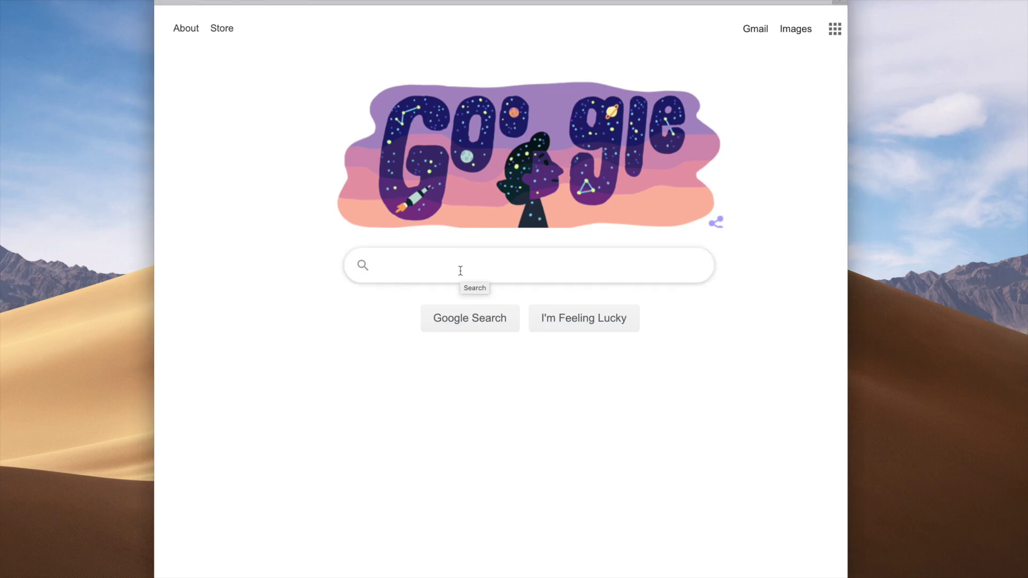
pyautogui.write('ras')
pyautogui.press('Down')
pyautogui.press('Down')
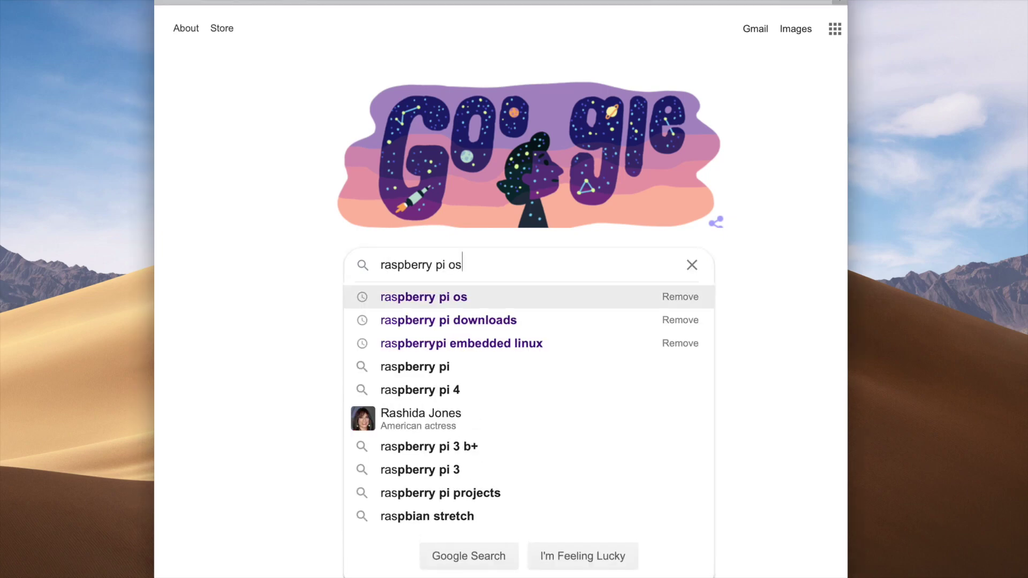
pyautogui.press('Return')
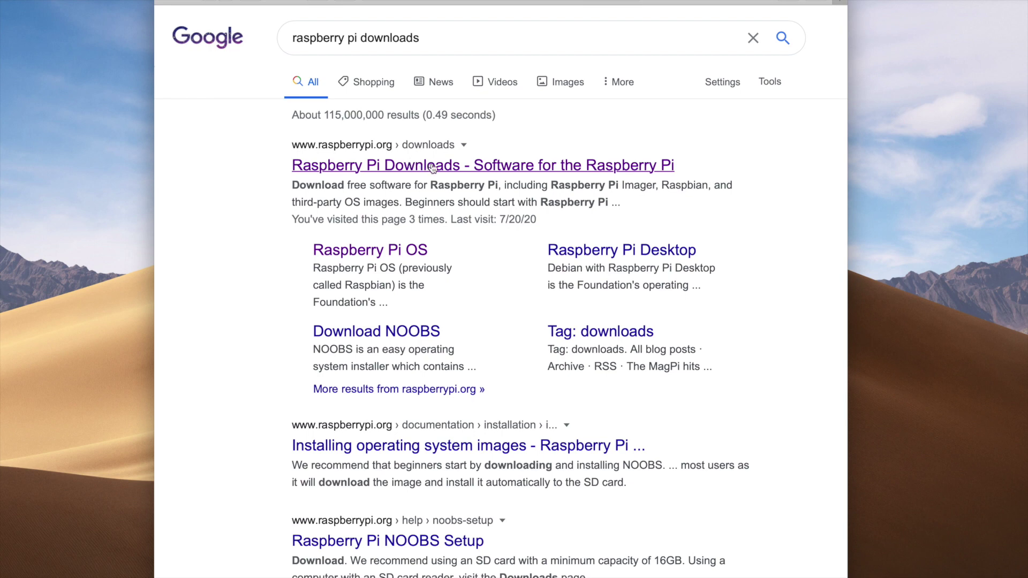
# From the Raspberry Pi Downloads page, download Raspberry Pi Imager for macOS (imager_1.4.dmg) and view it in Downloads
pyautogui.click(430, 167)
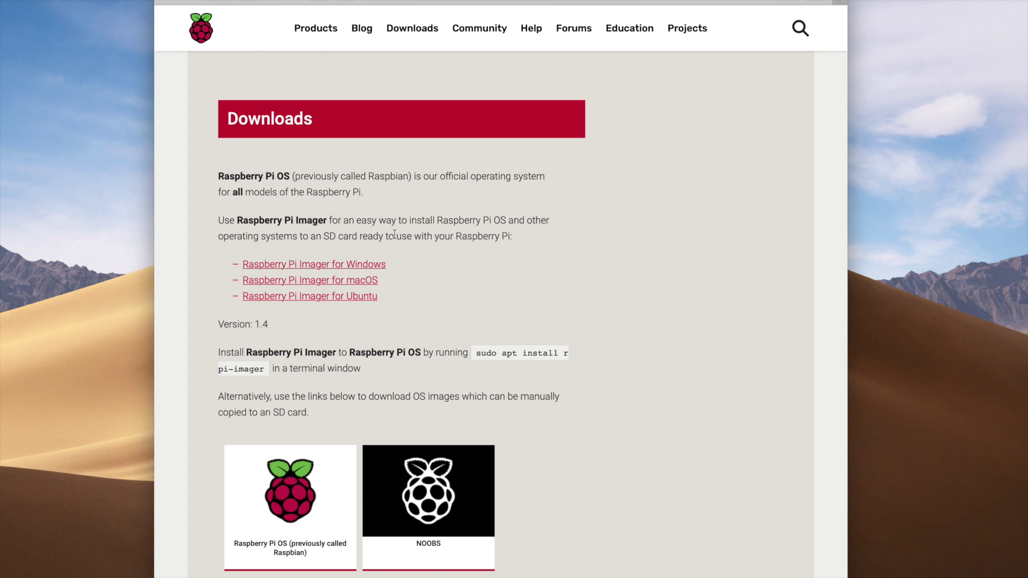
pyautogui.moveTo(218, 220); pyautogui.dragTo(422, 302)
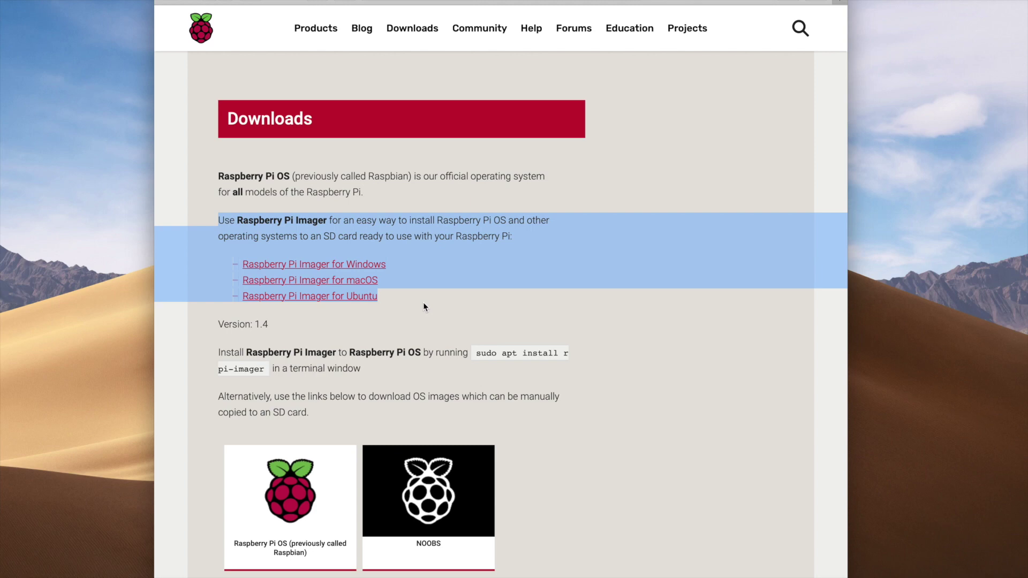
pyautogui.click(412, 289)
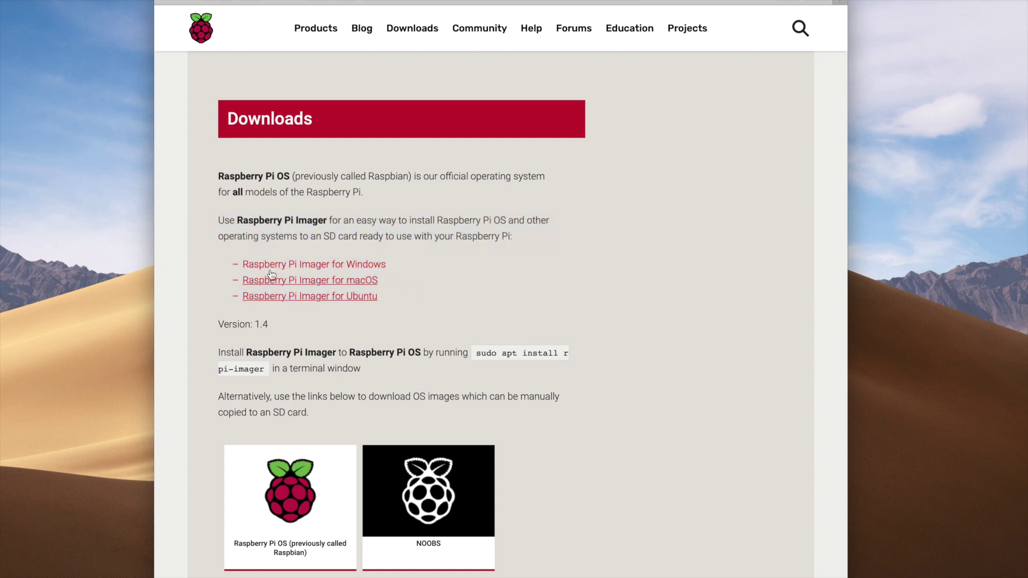
pyautogui.click(317, 281)
pyautogui.click(763, 1)
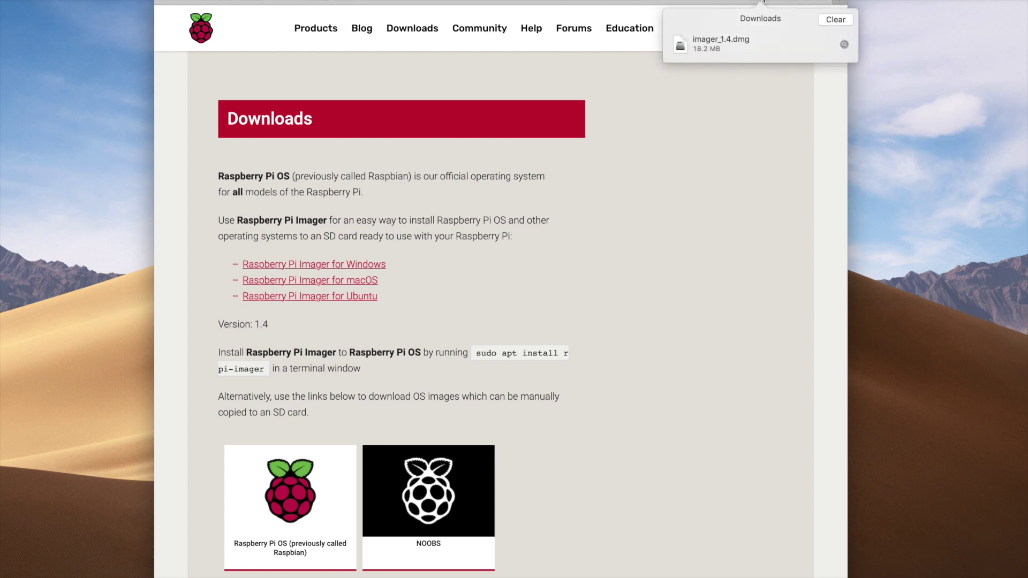
# Open imager_1.4.dmg, centre its window and preview the Raspberry Pi Imager app details
pyautogui.doubleClick(732, 41)
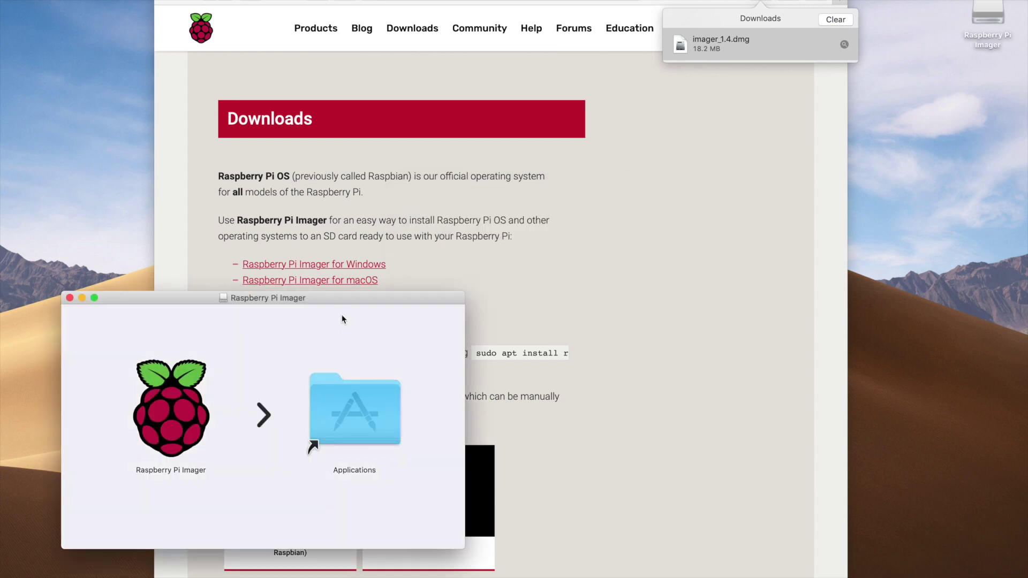
pyautogui.moveTo(337, 306); pyautogui.dragTo(551, 127)
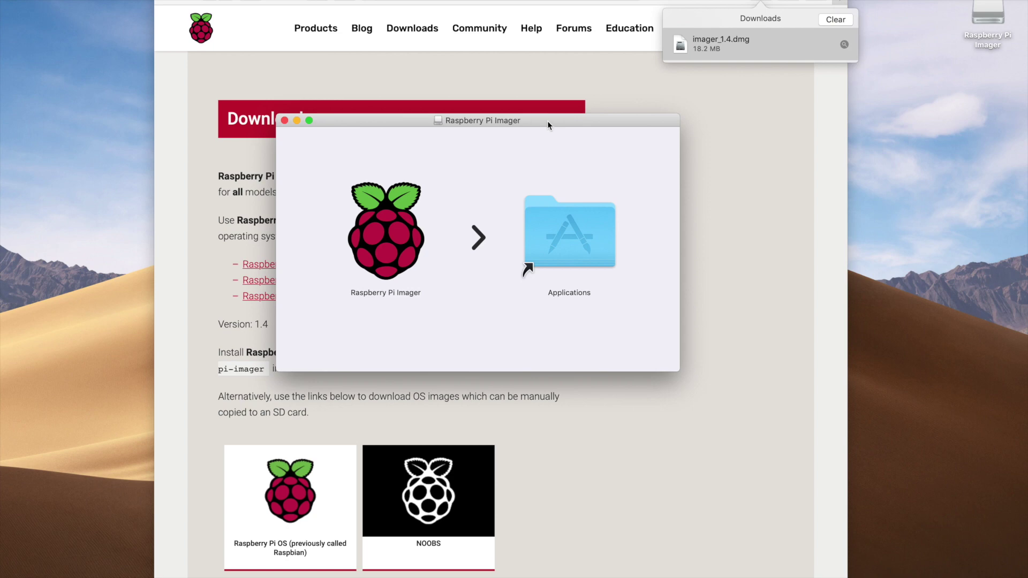
pyautogui.click(381, 249)
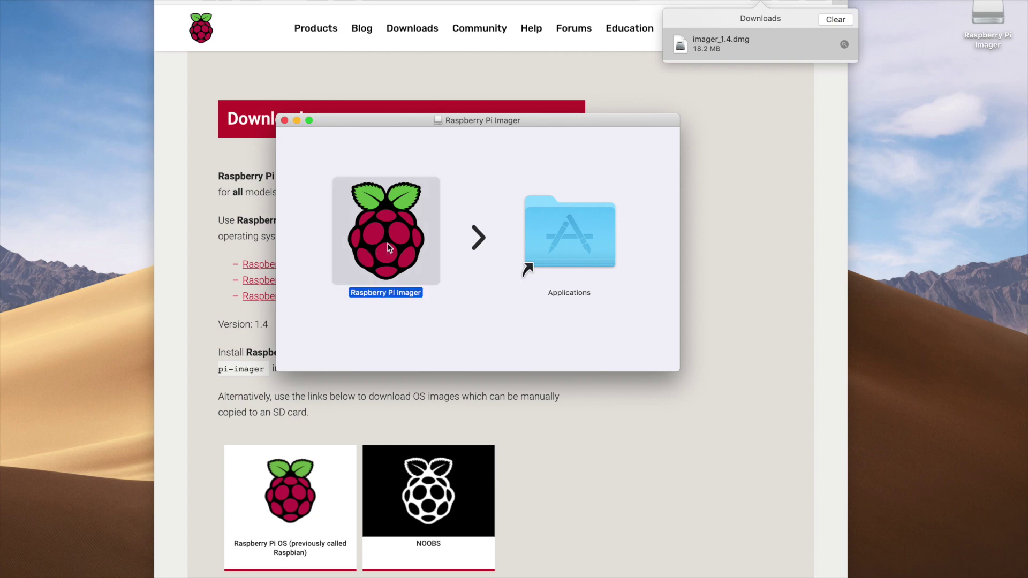
pyautogui.press('space')
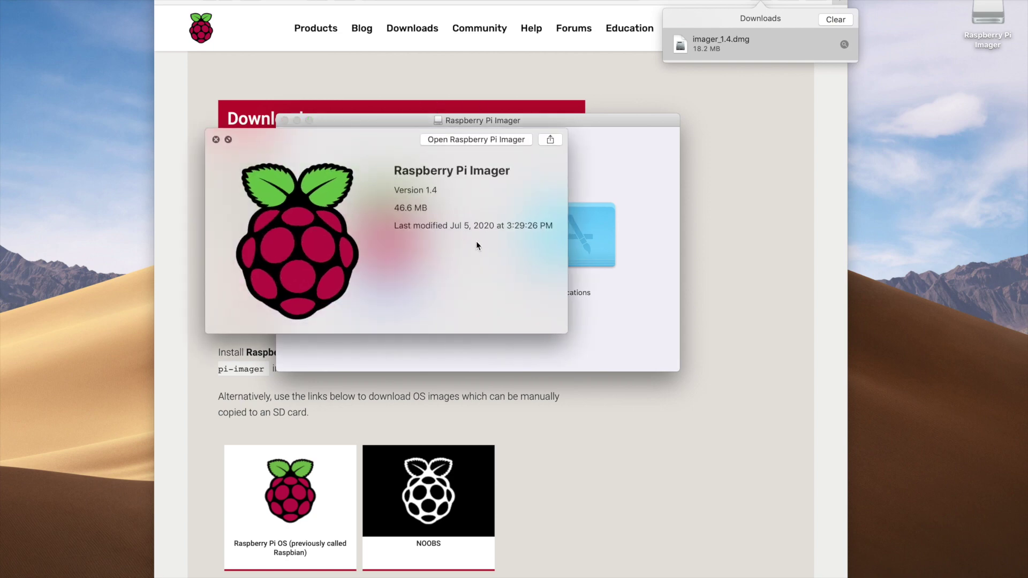
pyautogui.click(215, 140)
# Copy Raspberry Pi Imager into Applications, replacing the older copy, and close the installer window
pyautogui.moveTo(352, 217); pyautogui.dragTo(543, 230)
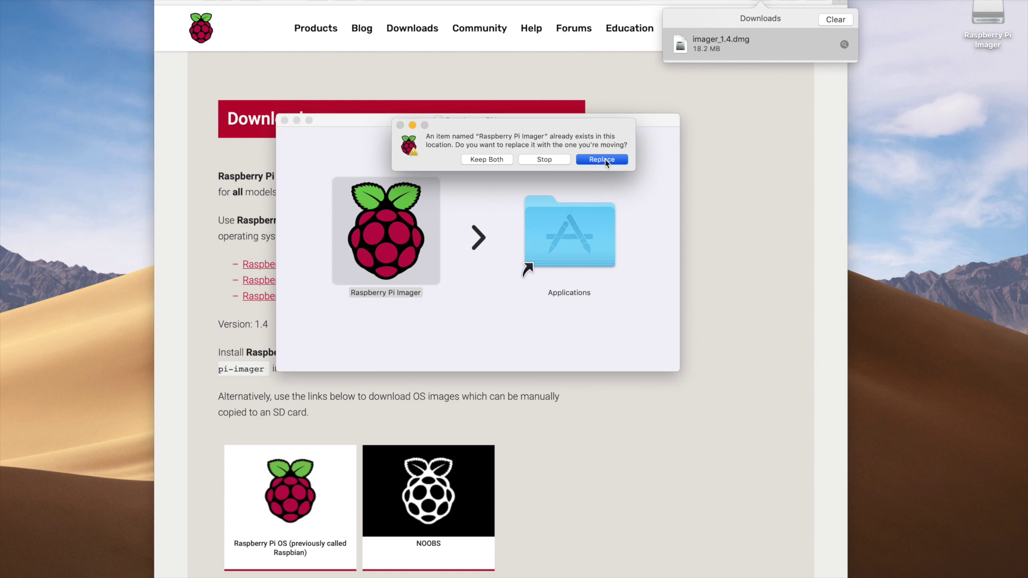
pyautogui.click(602, 160)
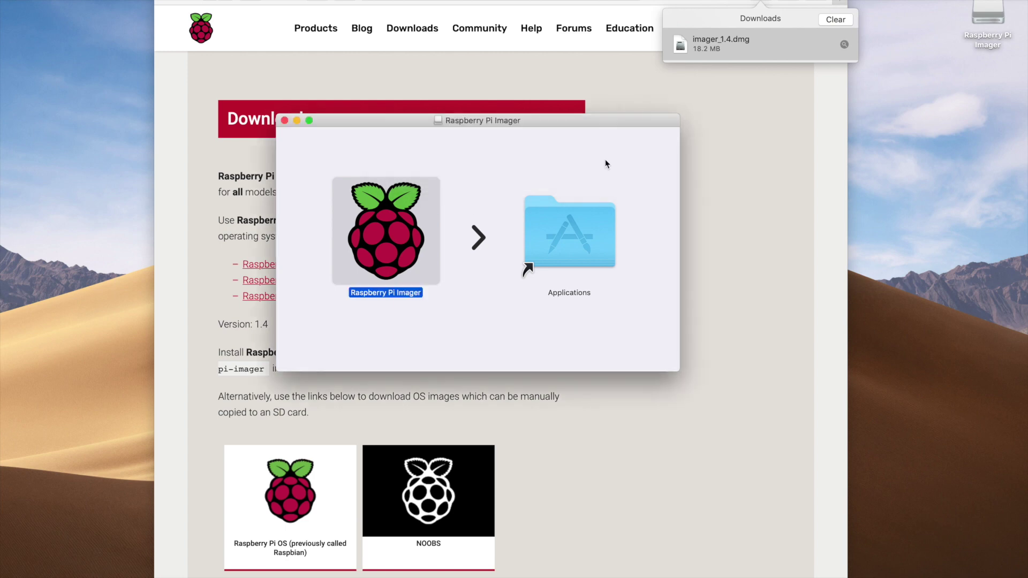
pyautogui.click(284, 121)
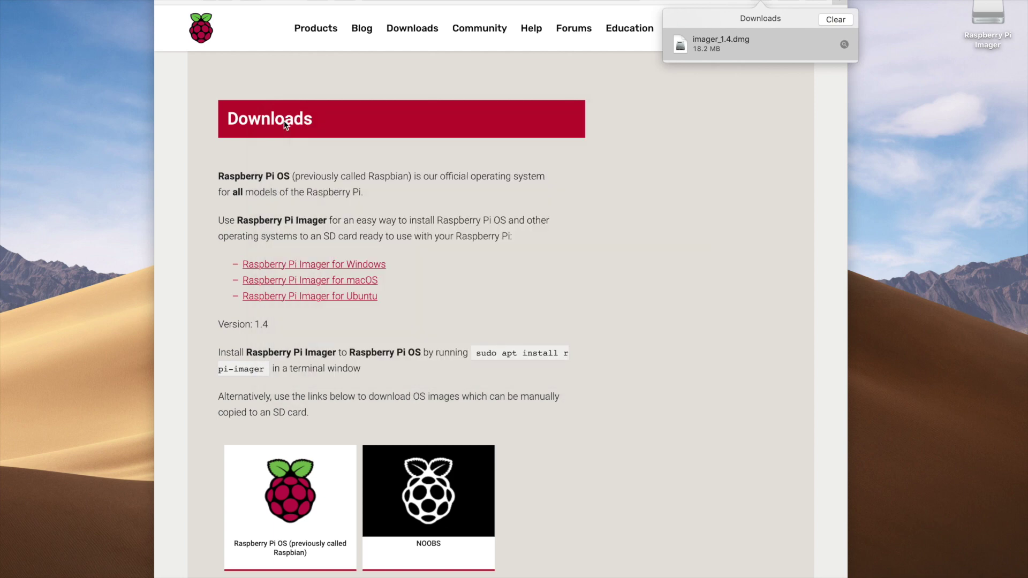
# Launch Raspberry Pi Imager via Spotlight and approve the downloaded-from-the-Internet warning
pyautogui.press('super+space')
pyautogui.write('Ras')
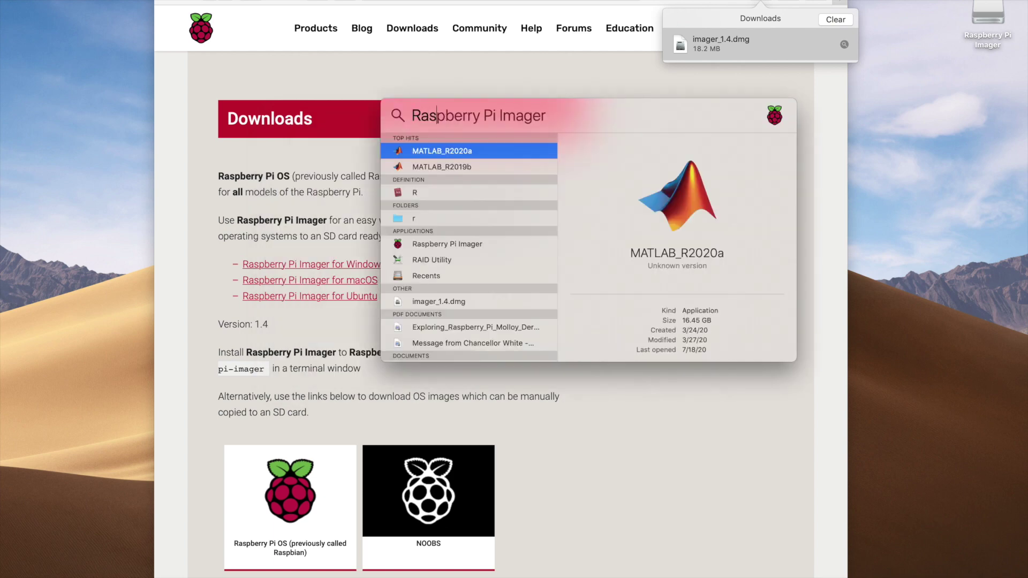
pyautogui.press('Return')
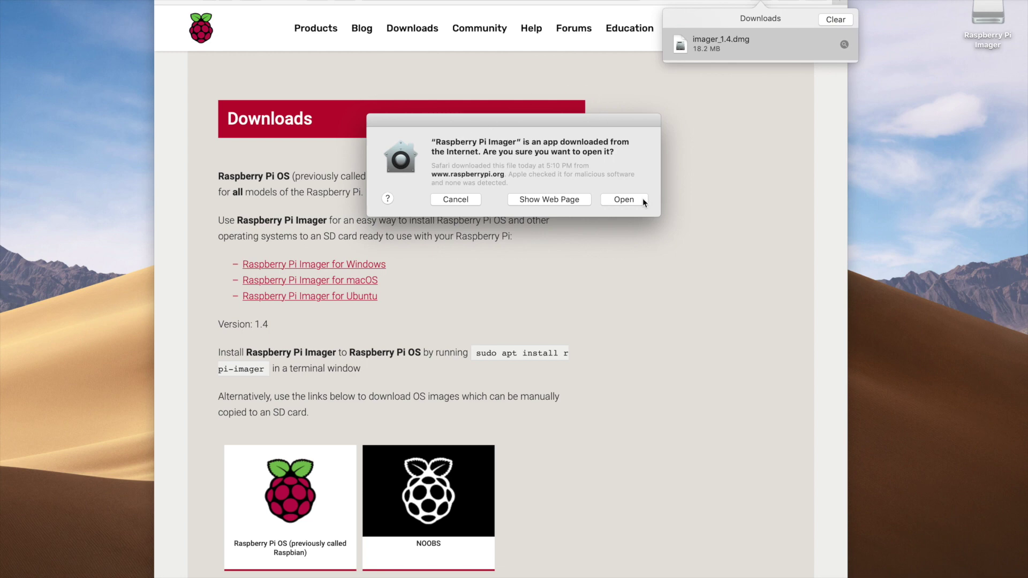
pyautogui.click(624, 200)
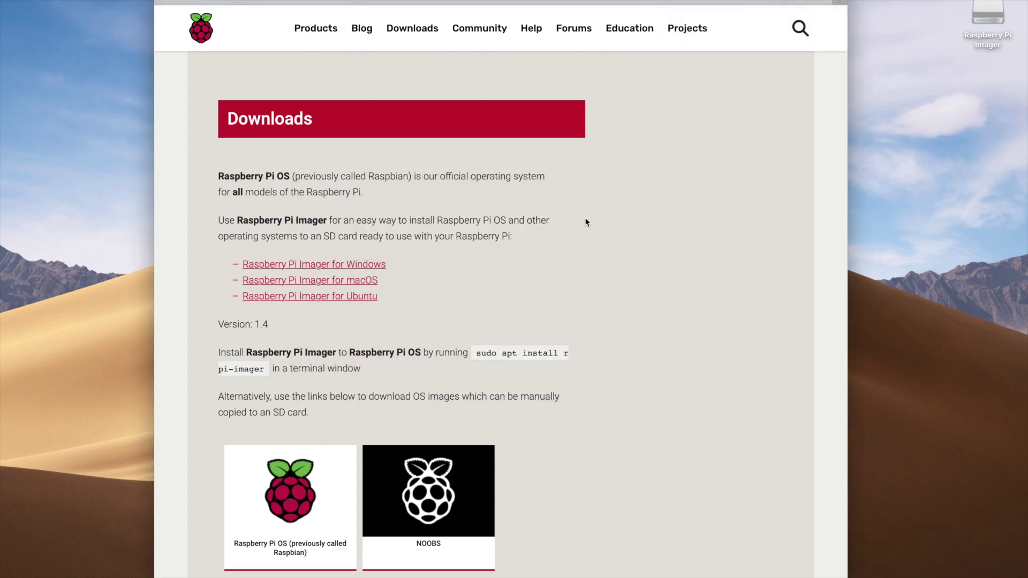
# Switch to the Raspberry Pi Imager v1.4 window and close the Google Drive 'Back up your files' popup
pyautogui.press('super+Tab')
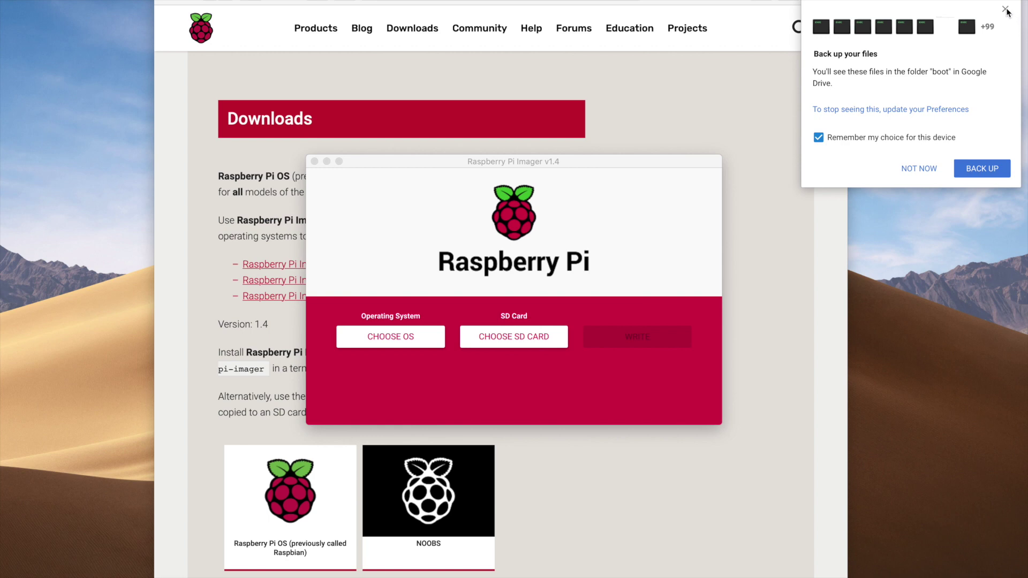
pyautogui.click(1006, 10)
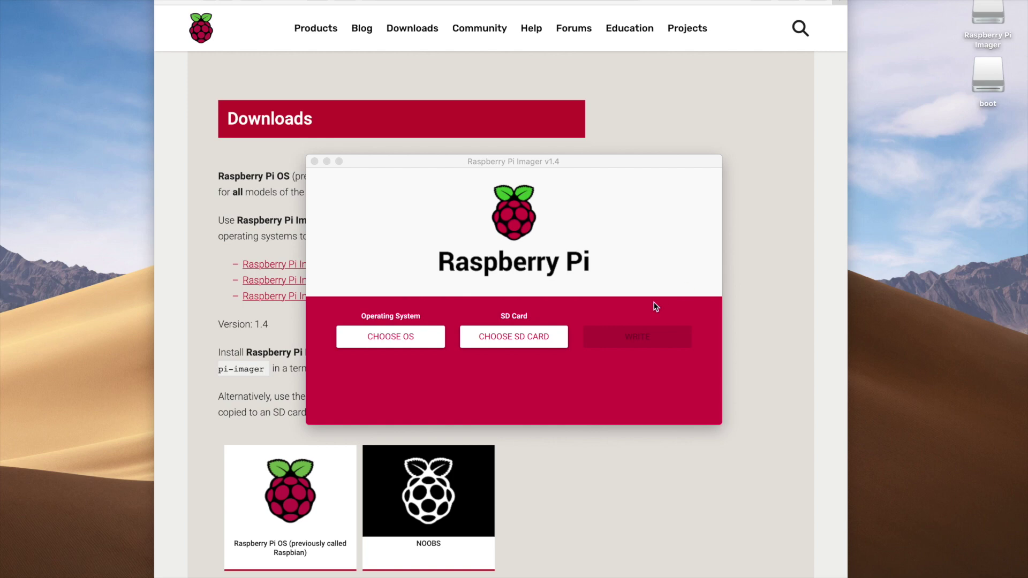
# Browse the OS list, including Raspberry Pi OS (other), then choose Raspberry Pi OS (32-bit)
pyautogui.click(405, 344)
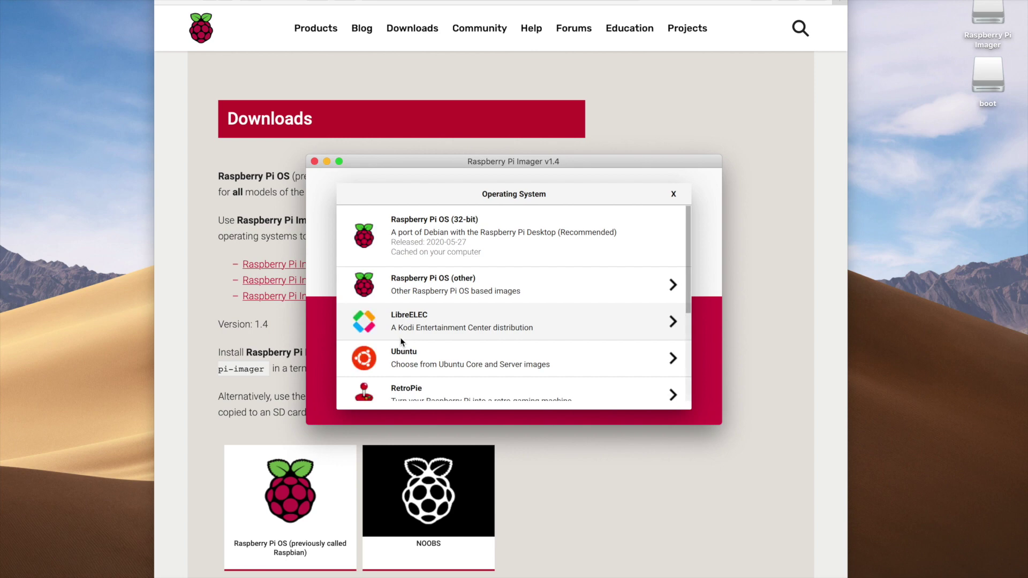
pyautogui.scroll(-5, 455, 348)
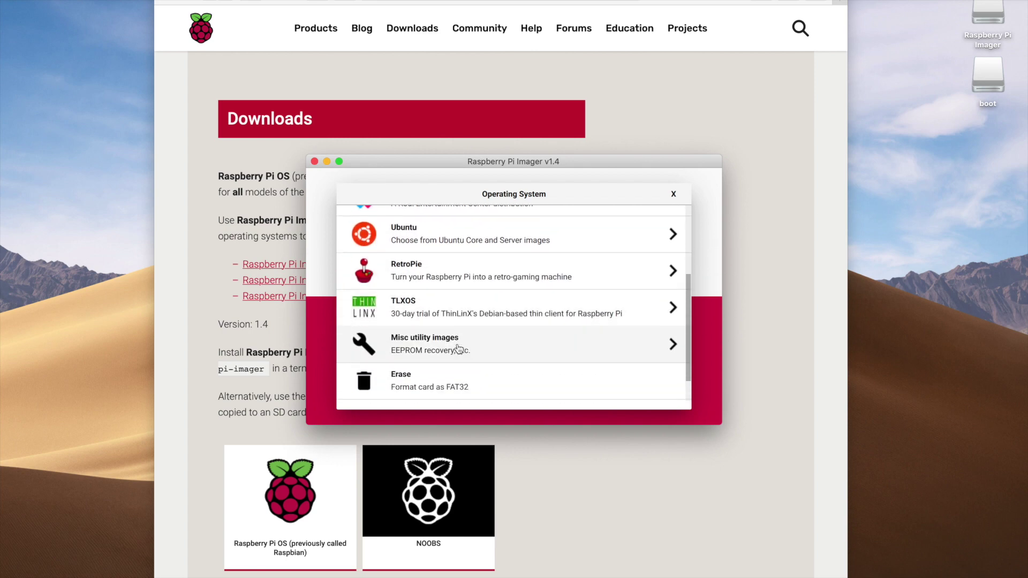
pyautogui.scroll(-1, 459, 349)
pyautogui.scroll(5, 458, 350)
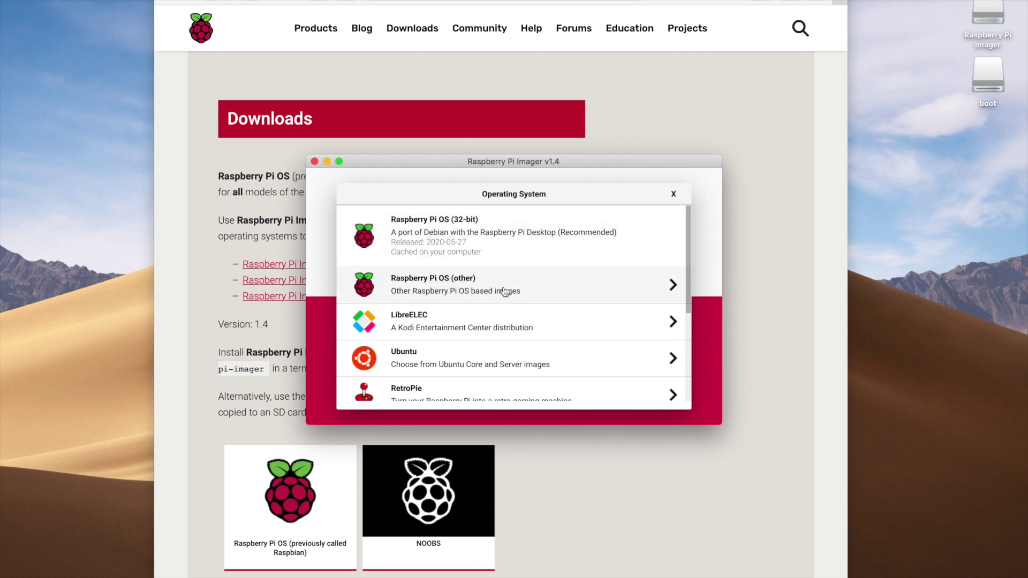
pyautogui.click(675, 291)
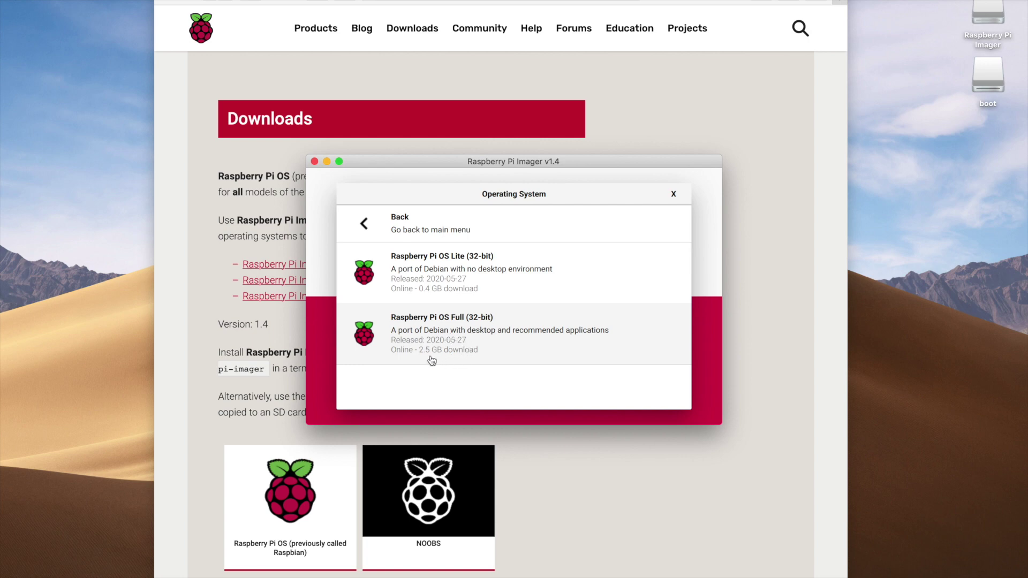
pyautogui.click(364, 227)
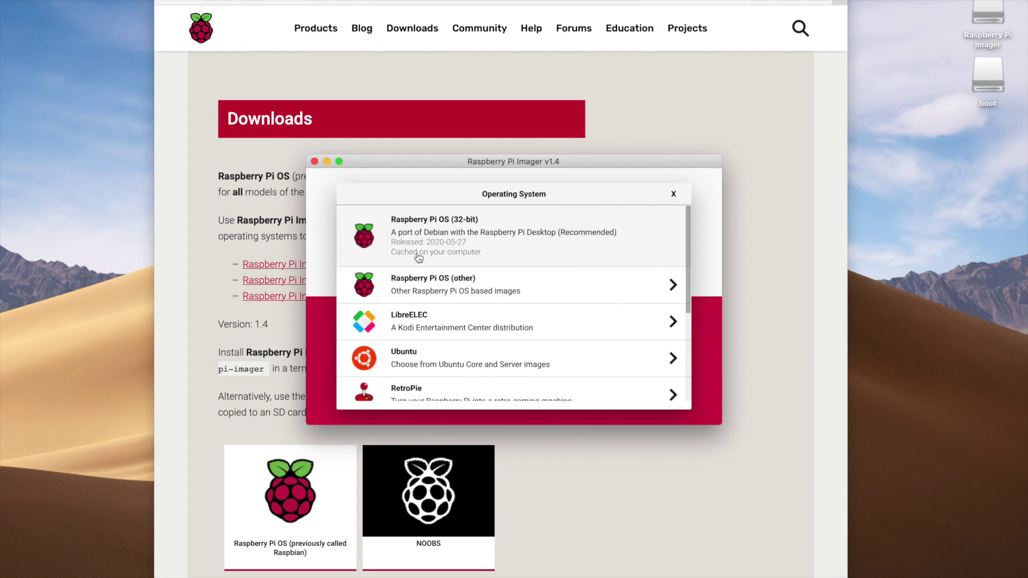
pyautogui.click(465, 242)
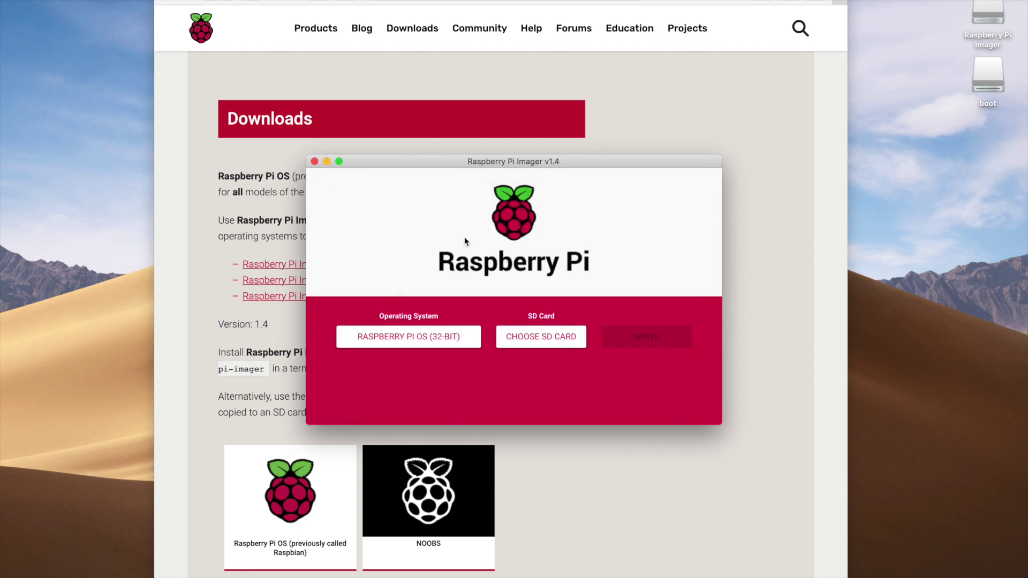
# Select 'Generic STORAGE DEVICE Media - 4.0 GB' as the SD card and start the write
pyautogui.click(547, 343)
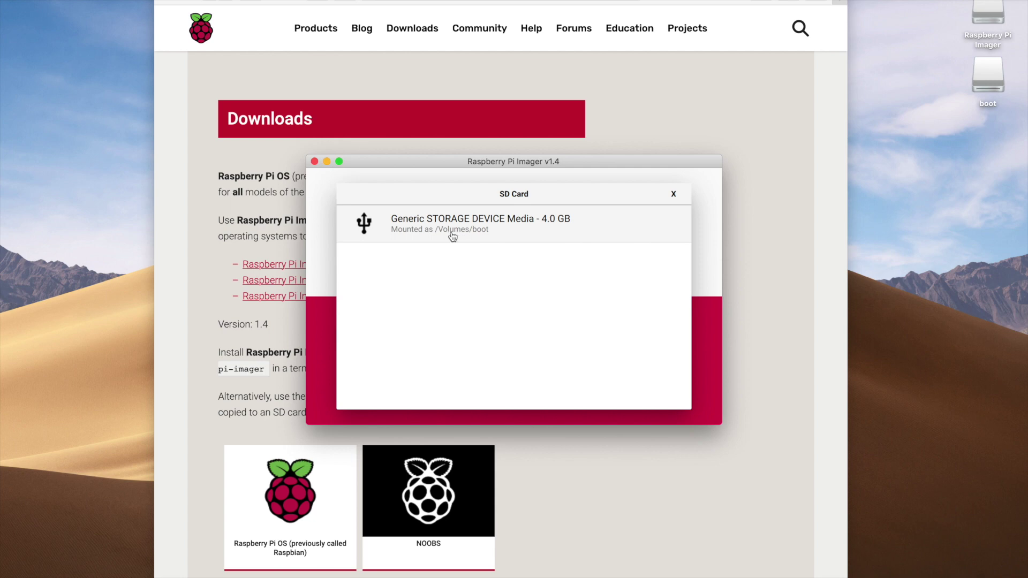
pyautogui.click(512, 224)
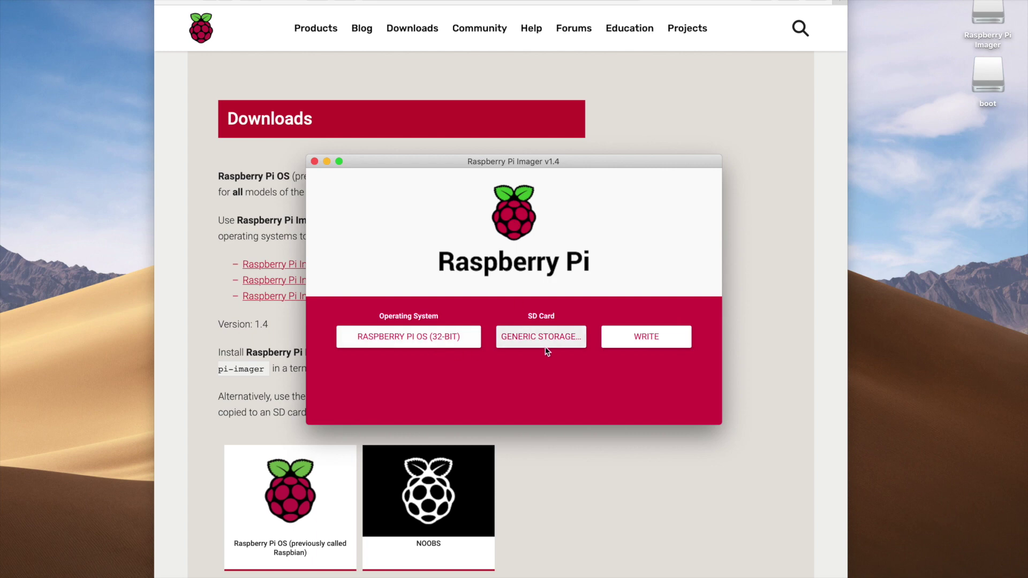
pyautogui.click(656, 336)
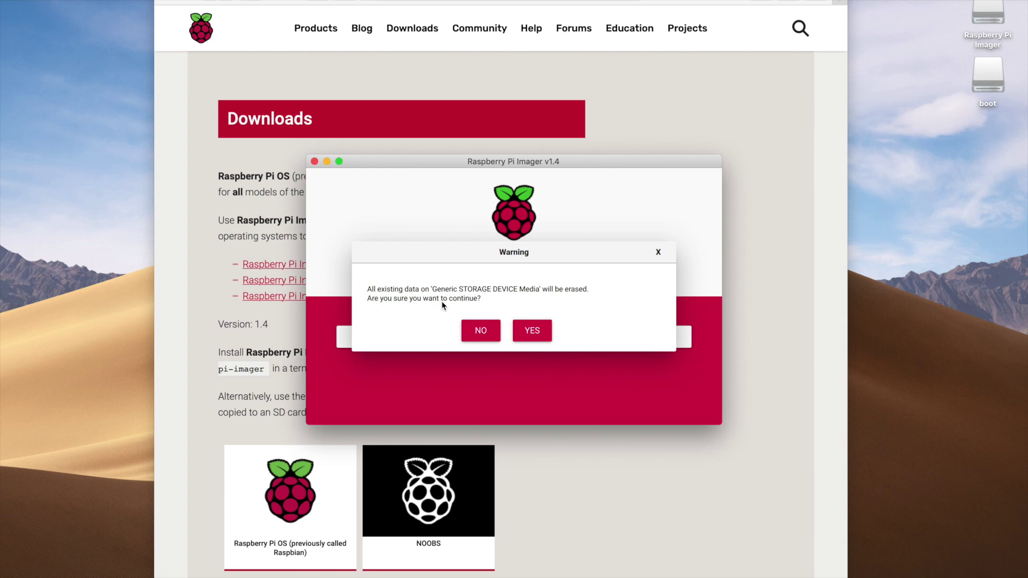
# Confirm erasing the card and authorise the write with the macOS administrator password
pyautogui.click(536, 334)
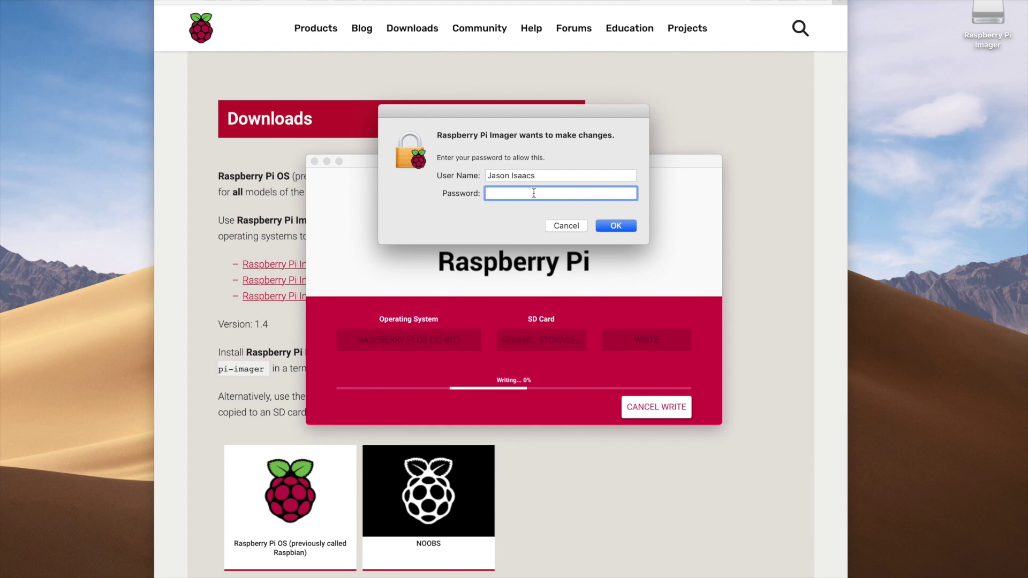
pyautogui.write('••')
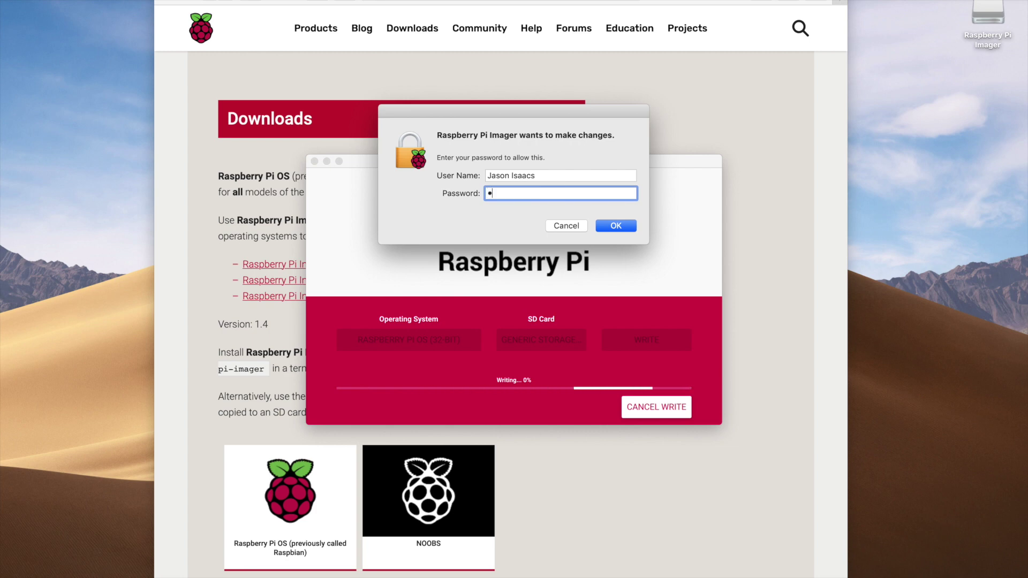
pyautogui.write('•••••••••')
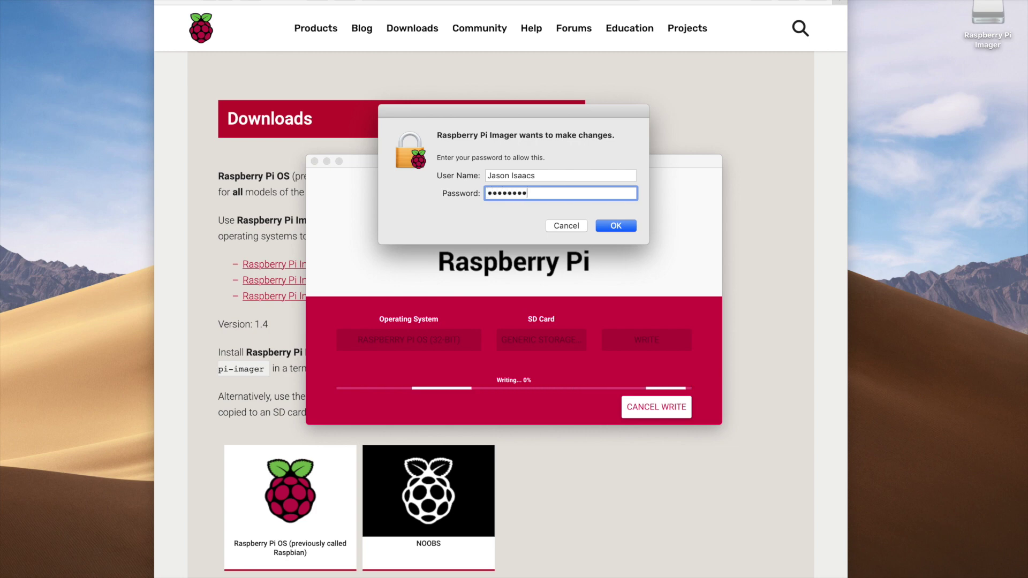
pyautogui.write('•')
pyautogui.press('Return')
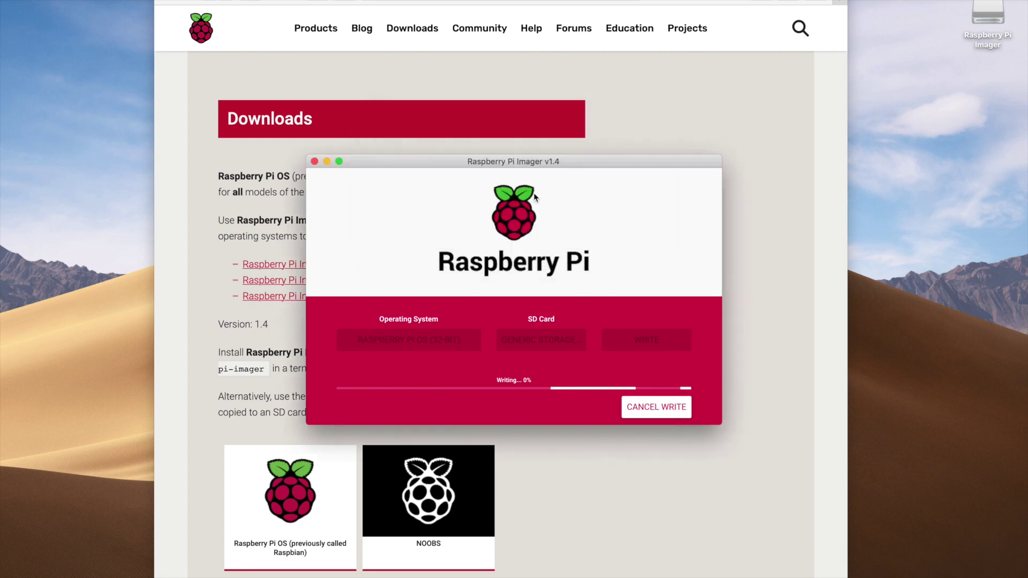